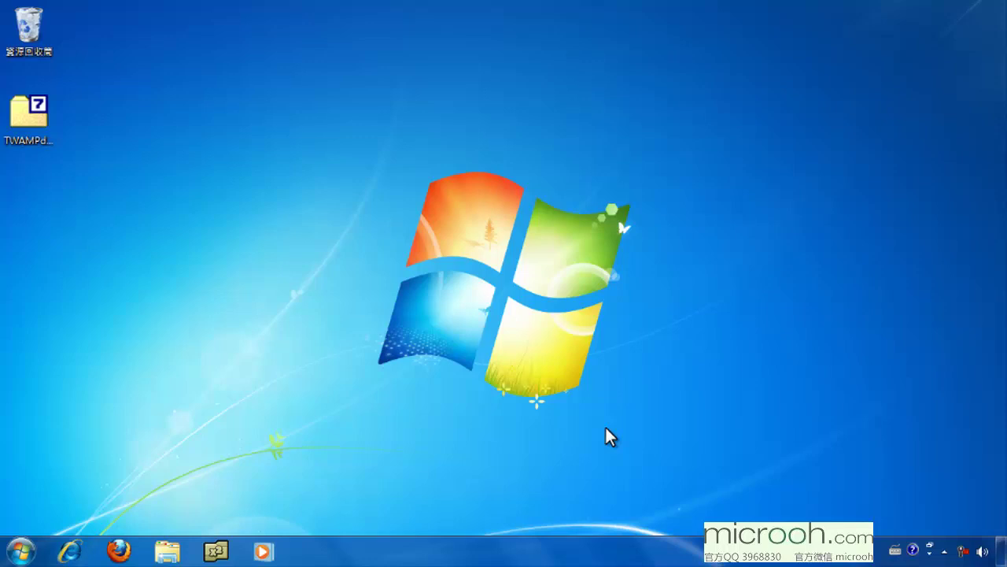
# - Open Windows Explorer from the taskbar
pyautogui.click(168, 551)
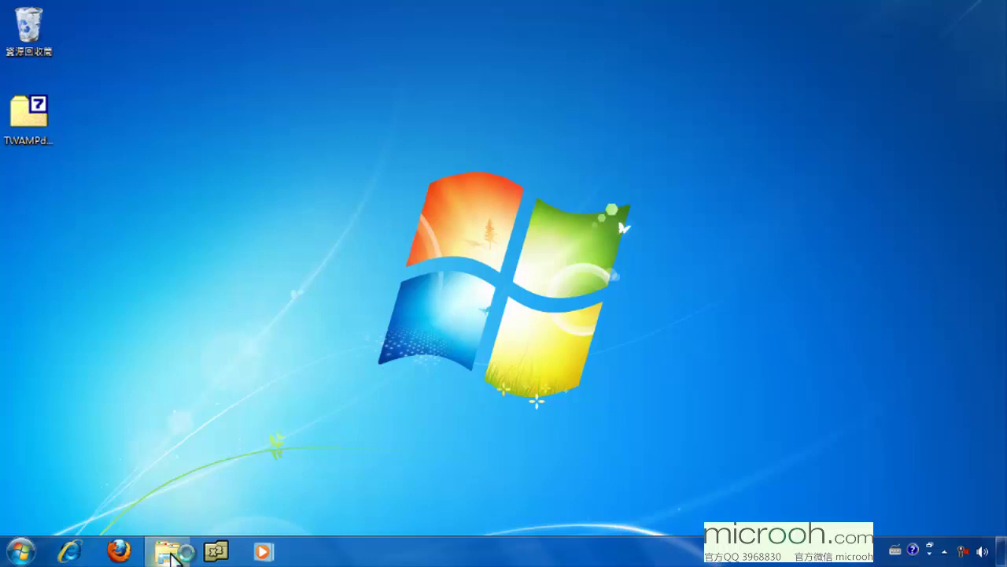
# - Run apmxe_zh-TW.exe from C:\TWAMPd703 as administrator
pyautogui.click(93, 360)
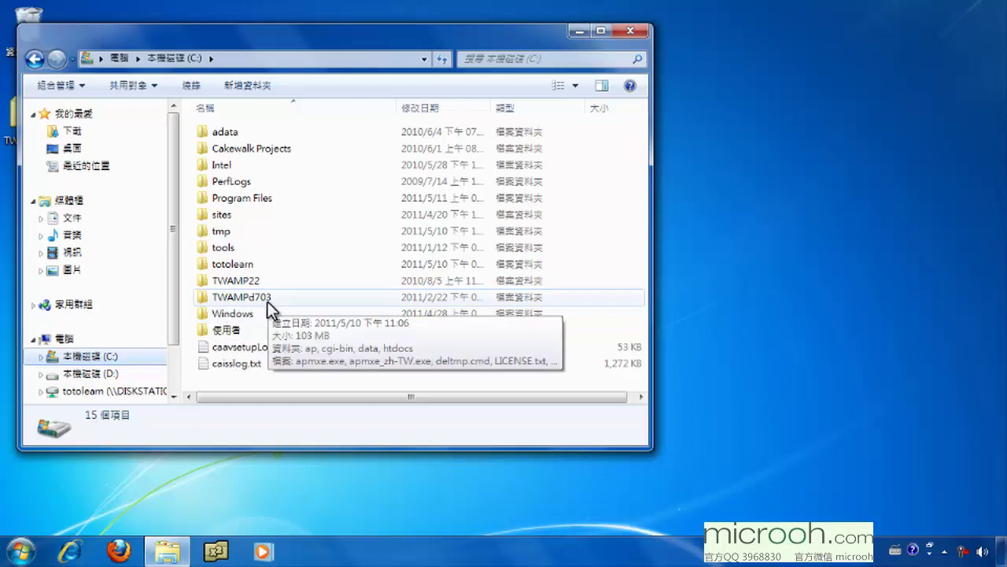
pyautogui.doubleClick(267, 299)
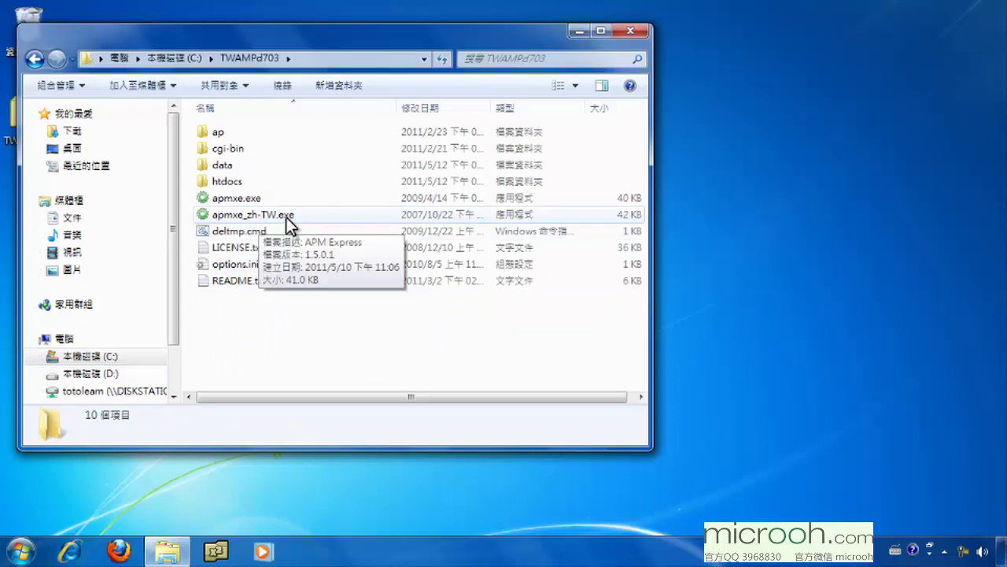
pyautogui.rightClick(287, 218)
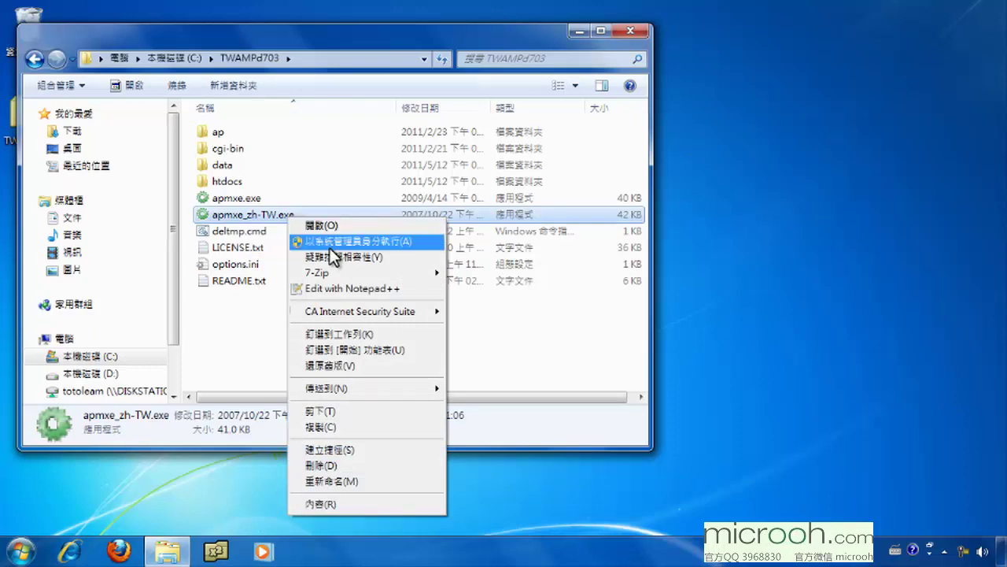
pyautogui.click(354, 243)
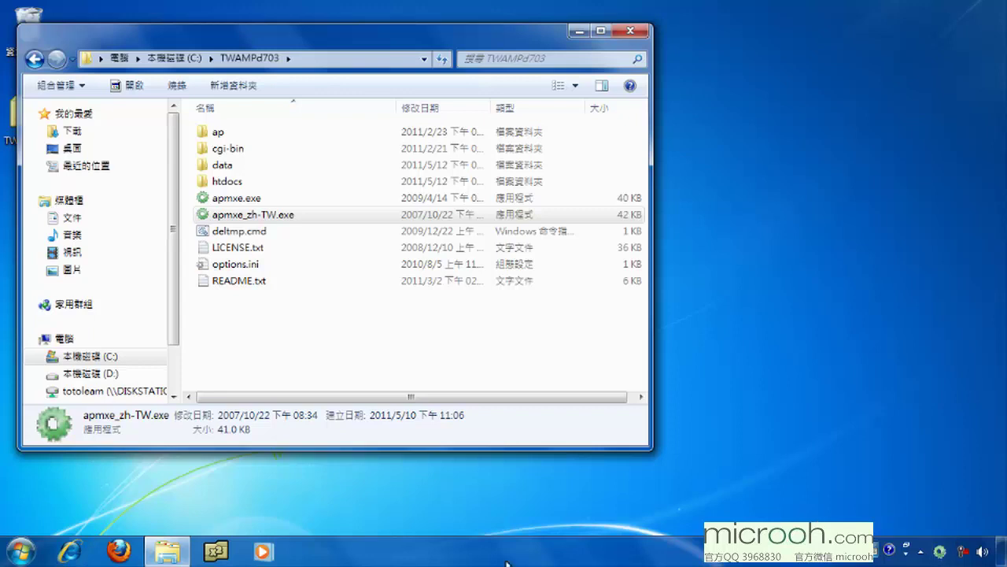
pyautogui.click(118, 552)
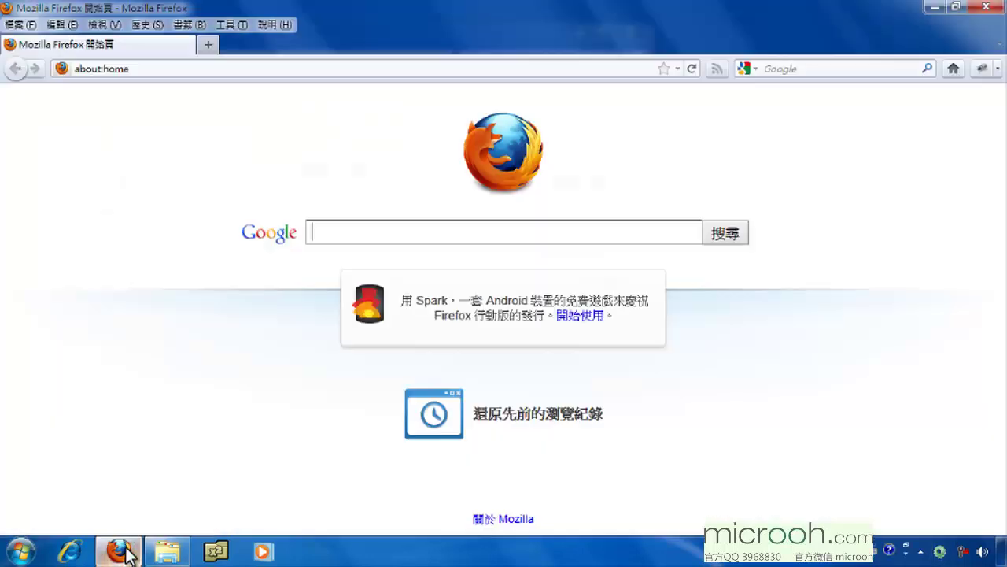
pyautogui.click(293, 70)
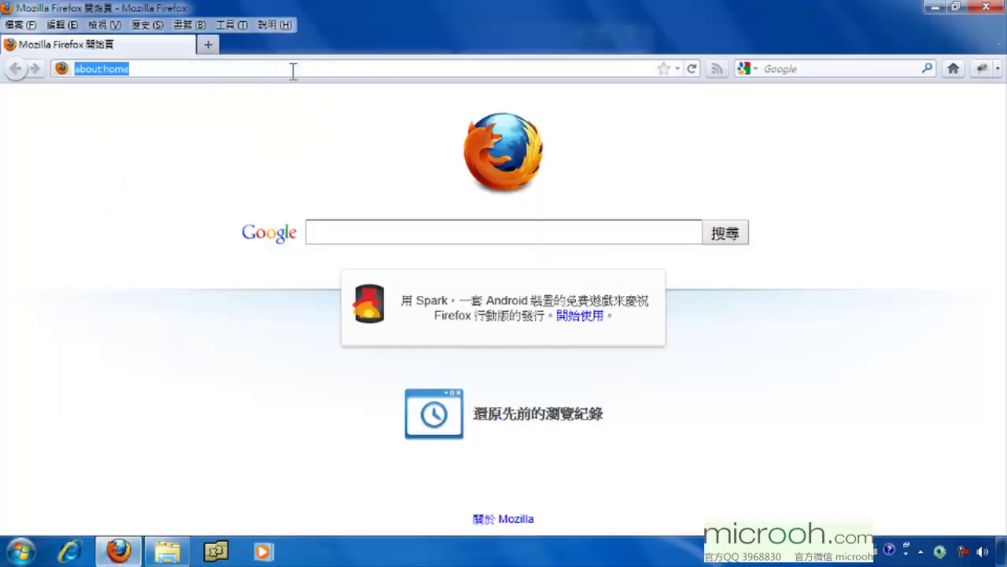
pyautogui.write('localho')
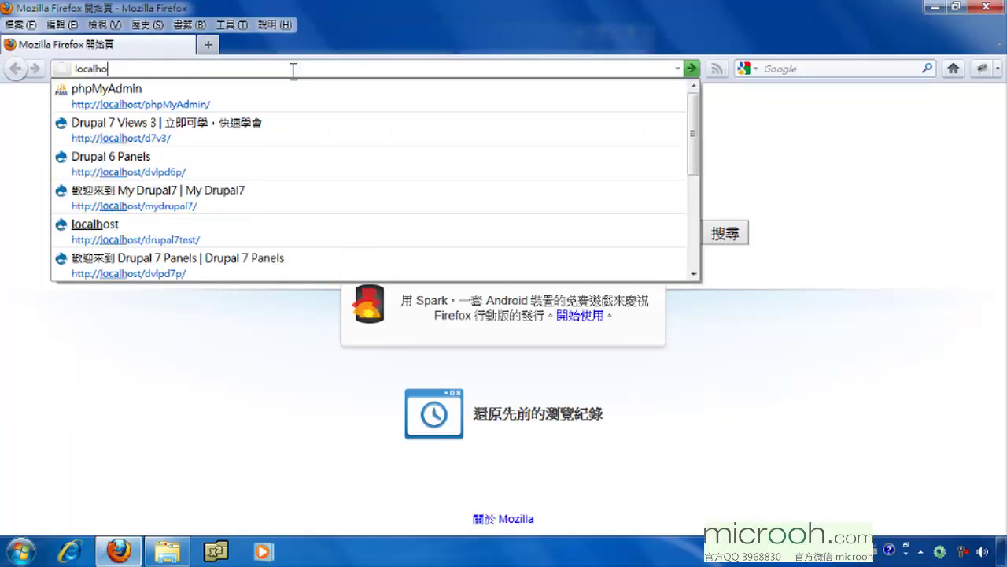
pyautogui.write('st/mydrupal7/')
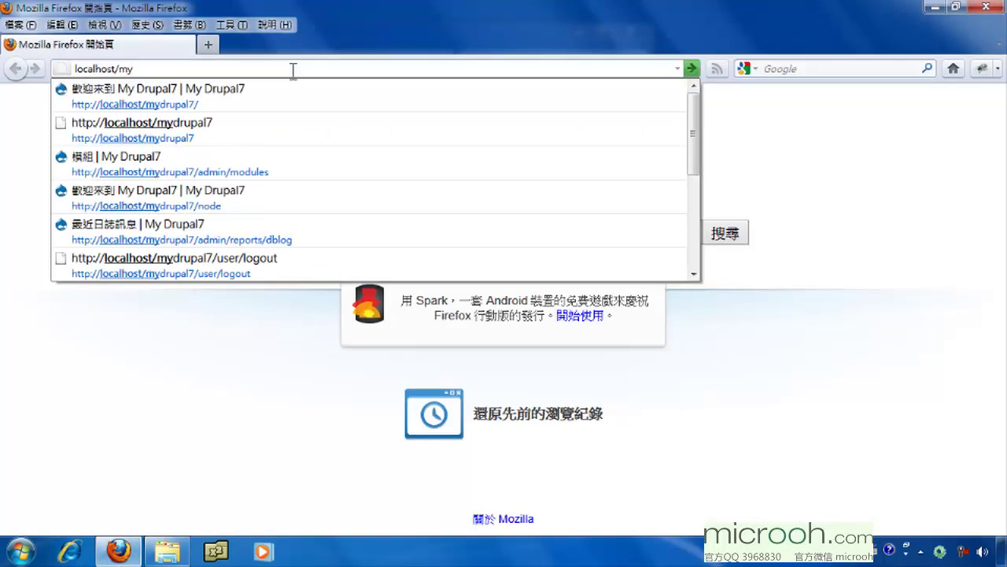
pyautogui.press('Down')
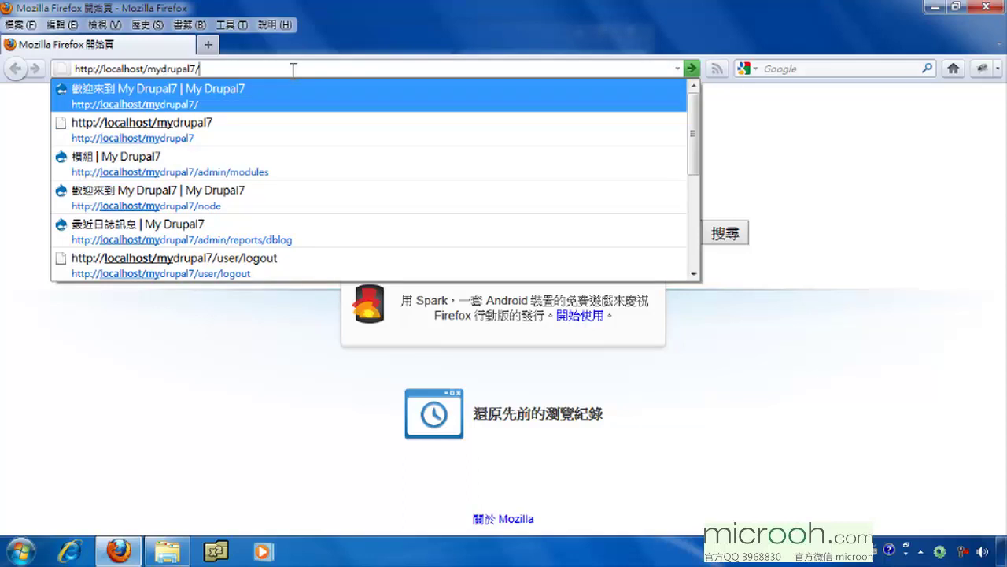
pyautogui.press('Return')
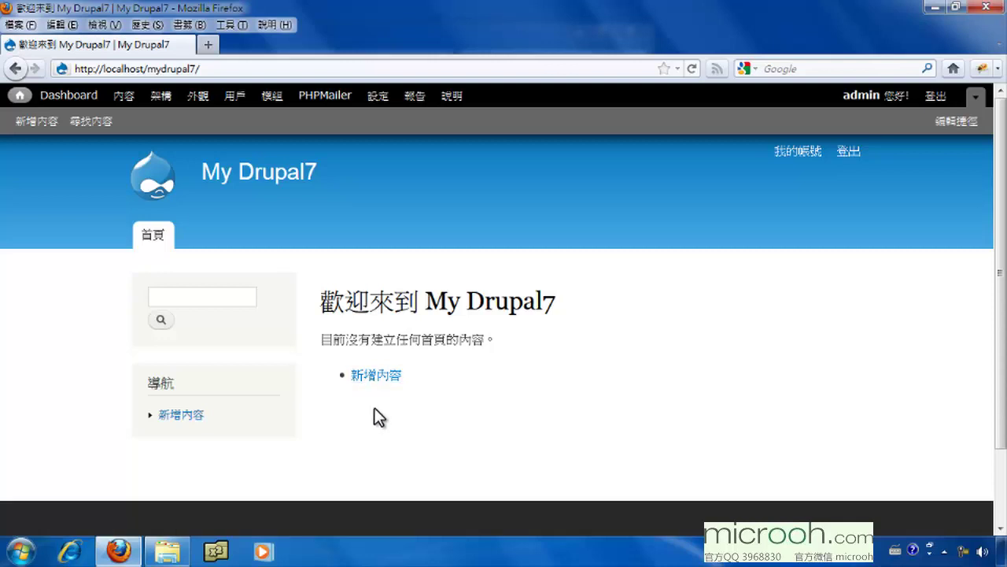
# - Scroll the loaded My Drupal7 homepage down to the footer and back up
pyautogui.moveTo(247, 439)
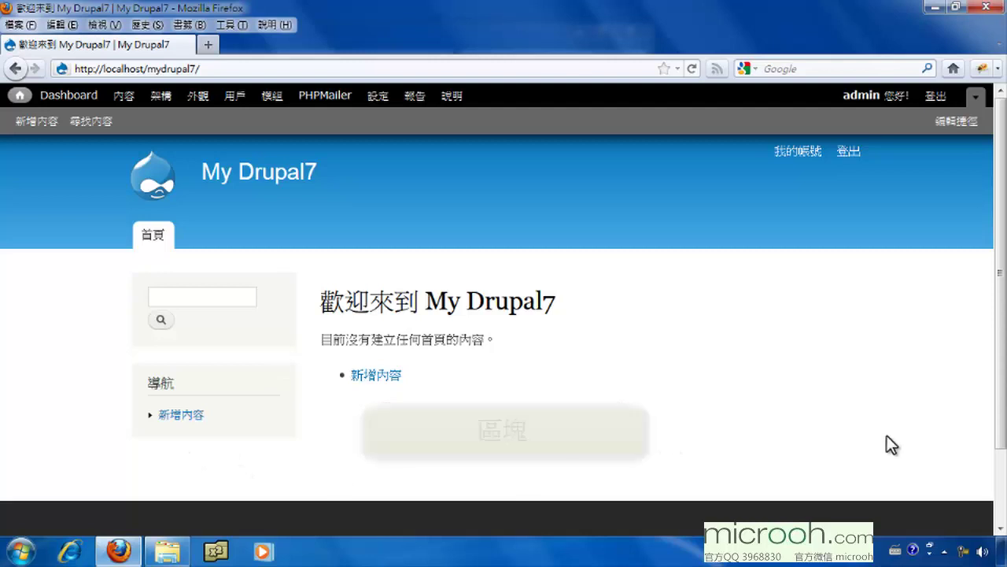
pyautogui.scroll(-2, 999, 417)
pyautogui.scroll(-2, 989, 409)
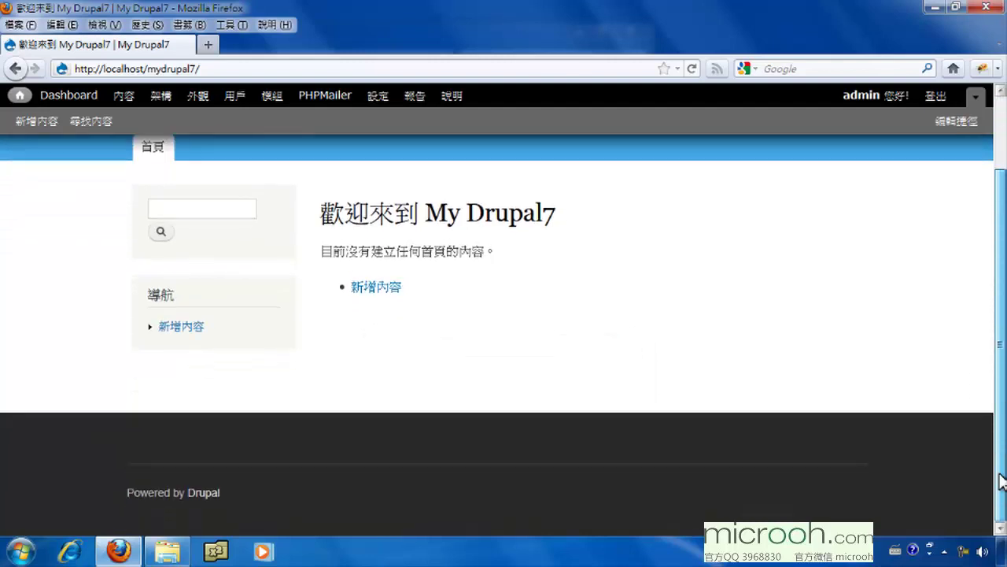
pyautogui.scroll(3, 990, 409)
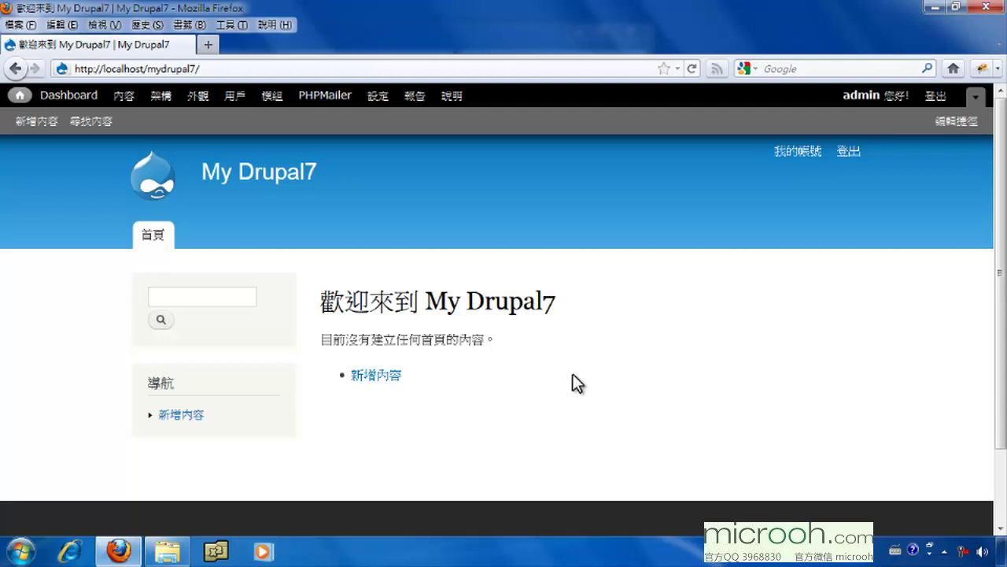
# - Open 用戶 (People) and review the 角色, 權限 and 狀態 filters, leaving them at 任何
pyautogui.click(235, 97)
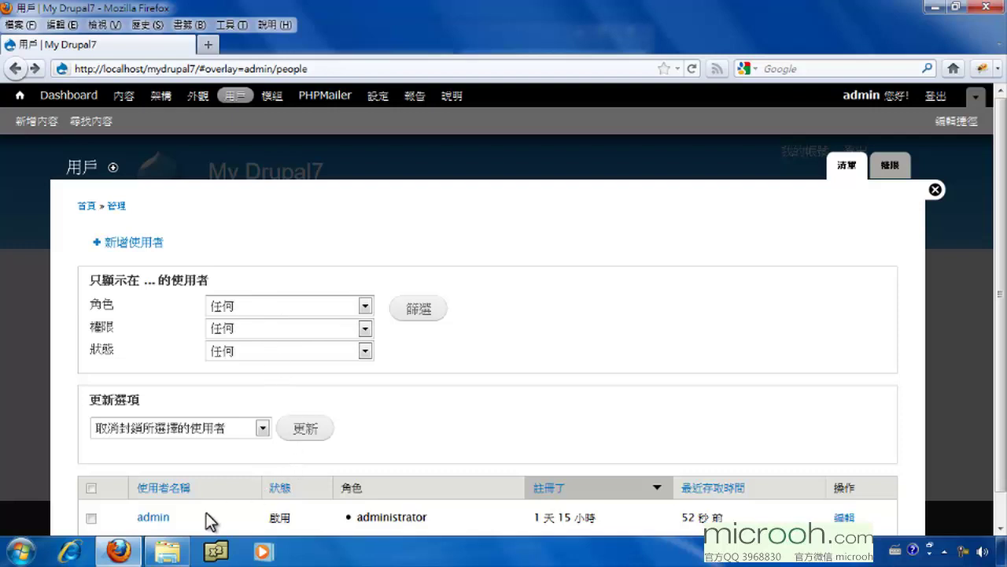
pyautogui.click(251, 307)
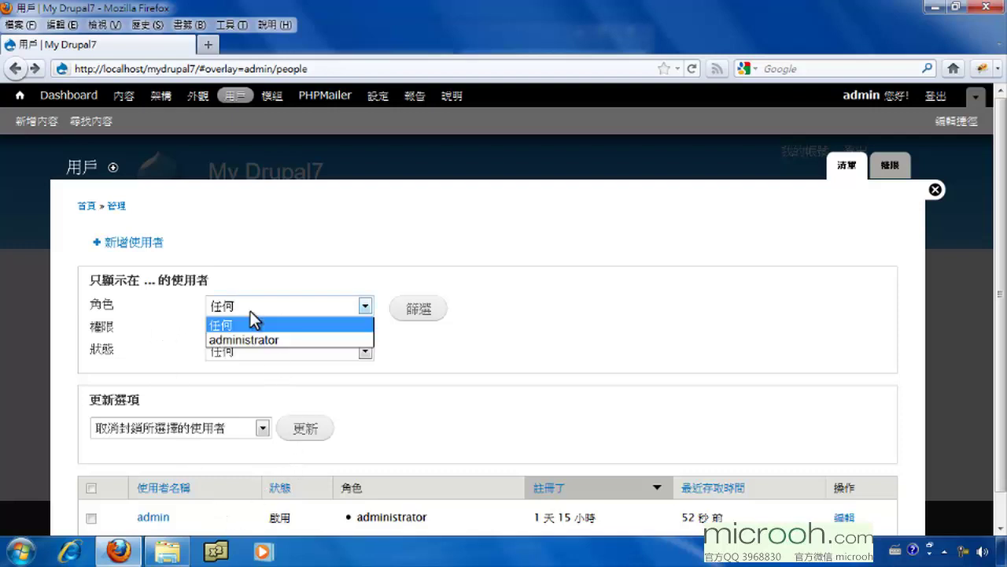
pyautogui.click(250, 312)
pyautogui.click(258, 329)
pyautogui.click(258, 329)
pyautogui.click(272, 354)
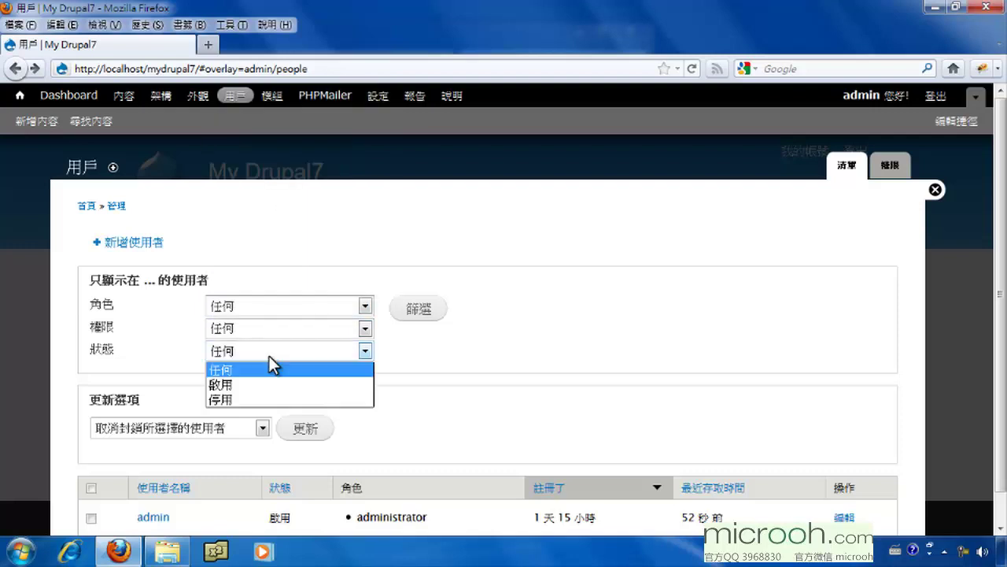
pyautogui.click(269, 349)
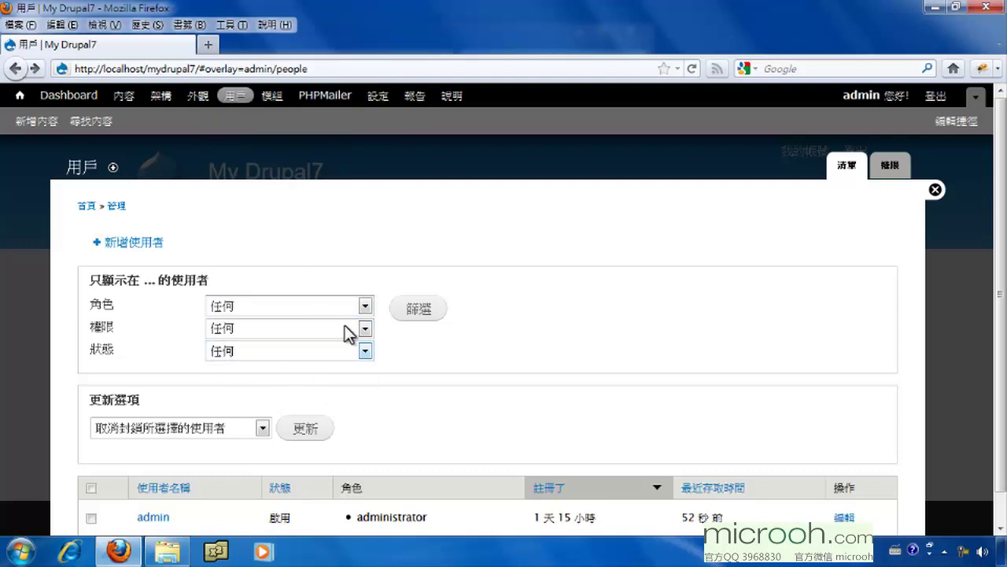
# - Leave the admin row and bulk actions unchanged, then open 新增使用者 (Add user)
pyautogui.scroll(-1, 449, 372)
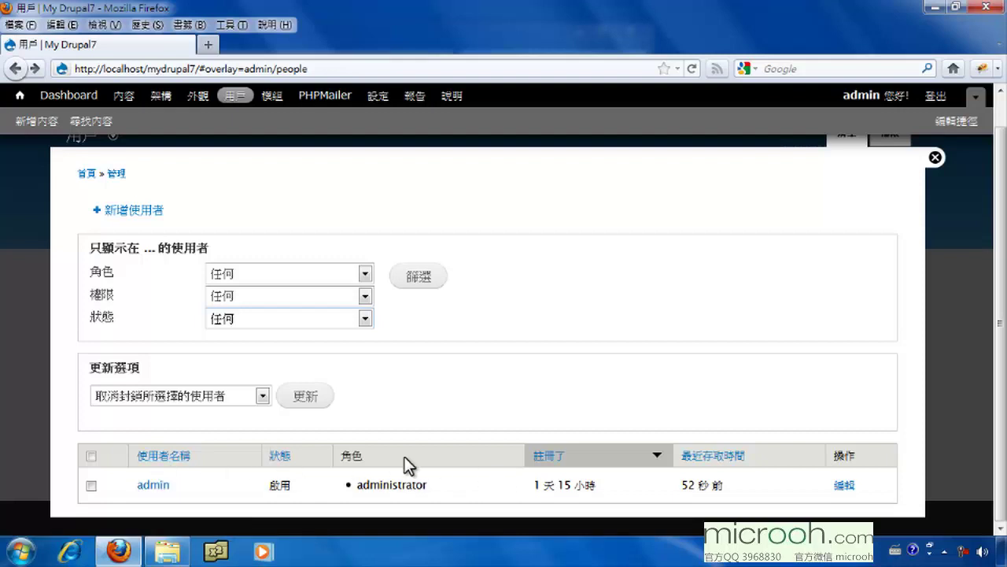
pyautogui.click(91, 485)
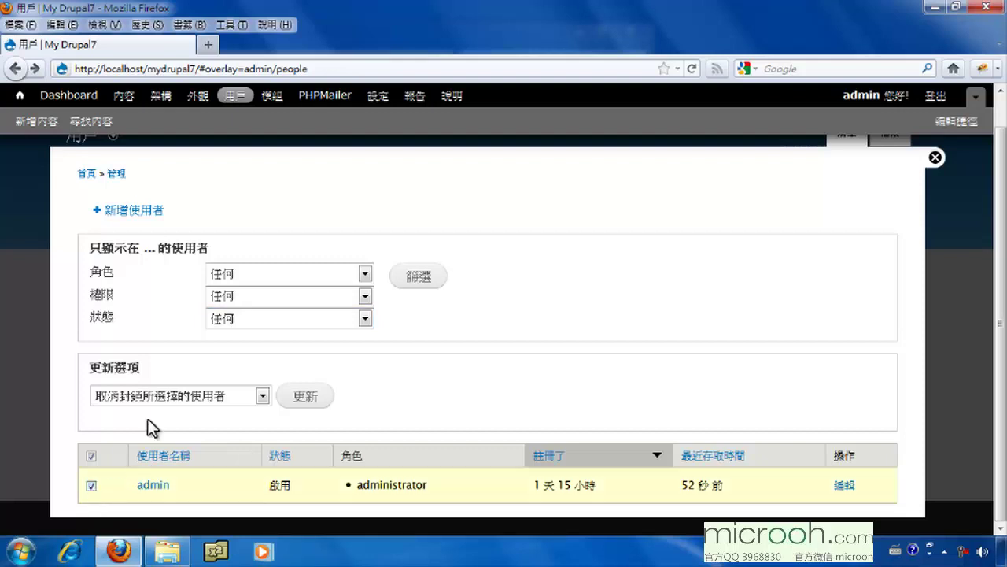
pyautogui.click(189, 396)
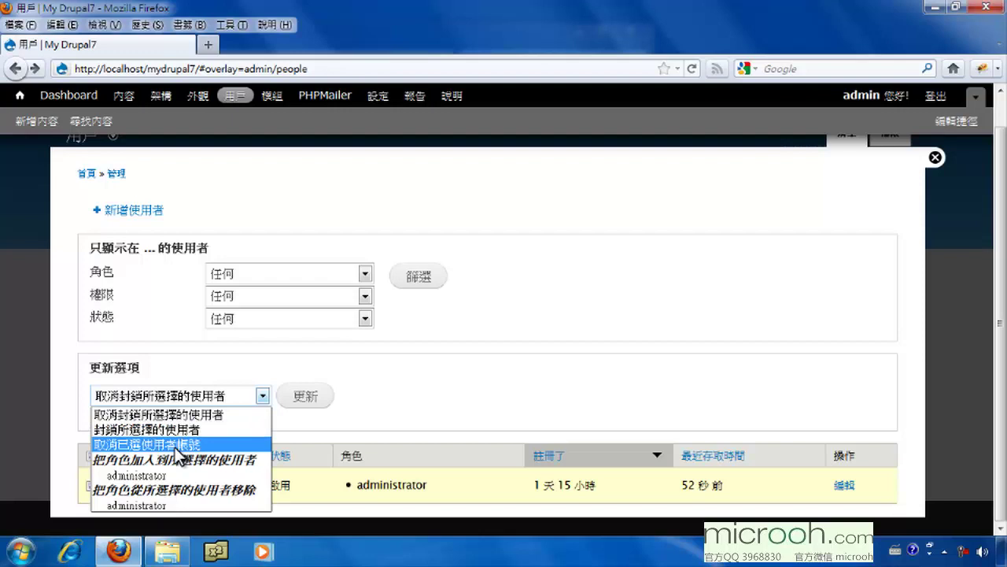
pyautogui.click(362, 403)
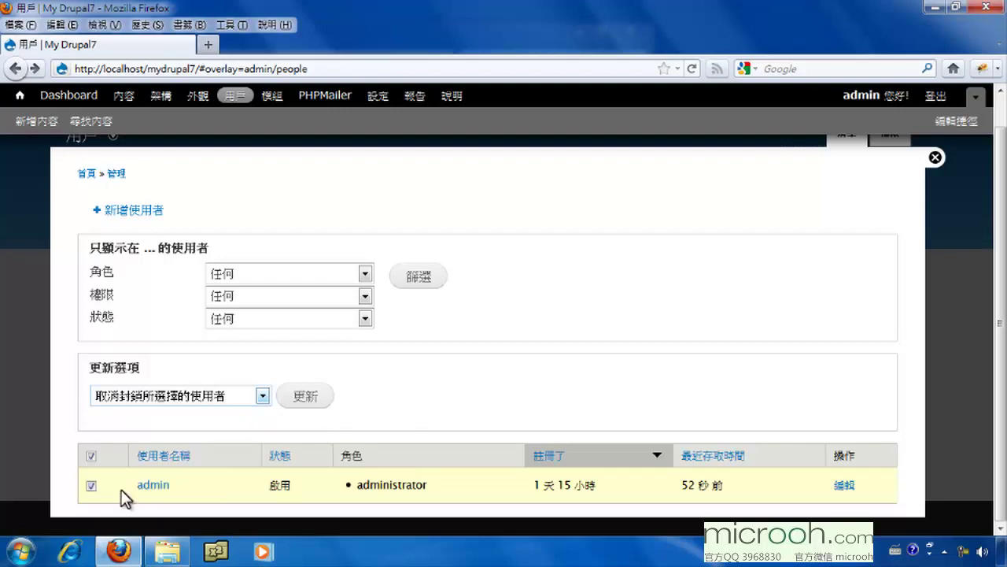
pyautogui.click(91, 455)
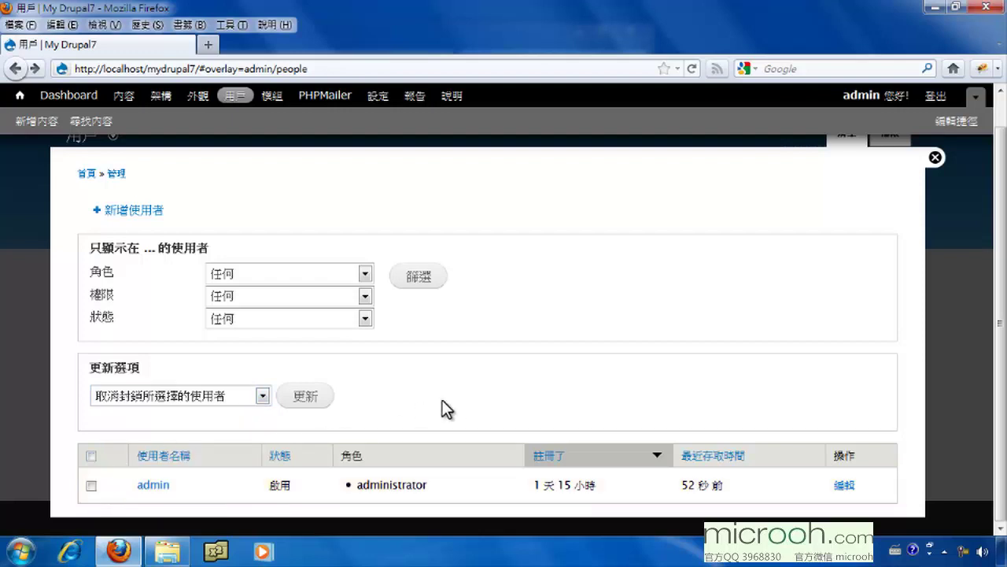
pyautogui.click(132, 211)
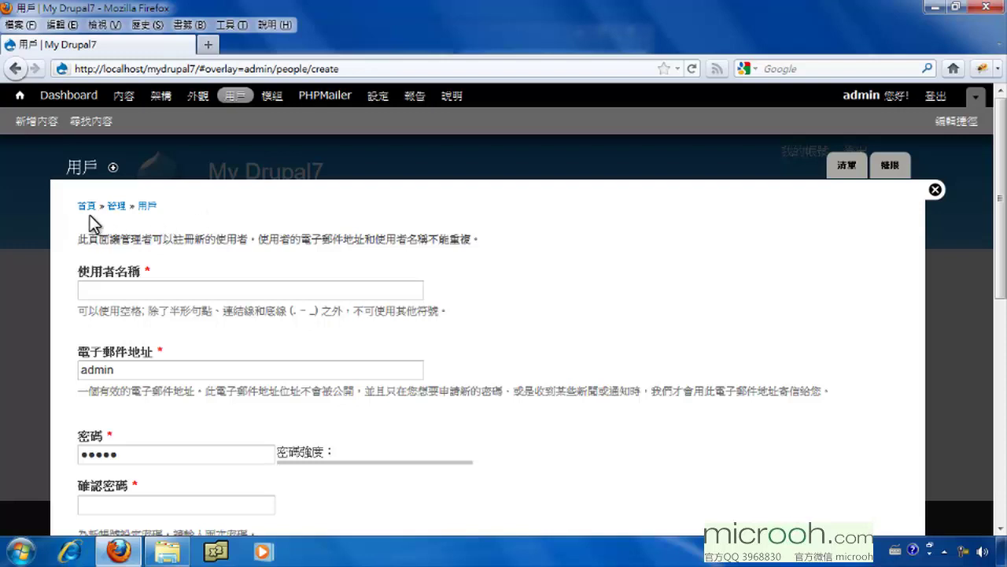
# - Enter username ben and replace the E-mail field with the new user's e-mail address
pyautogui.click(152, 290)
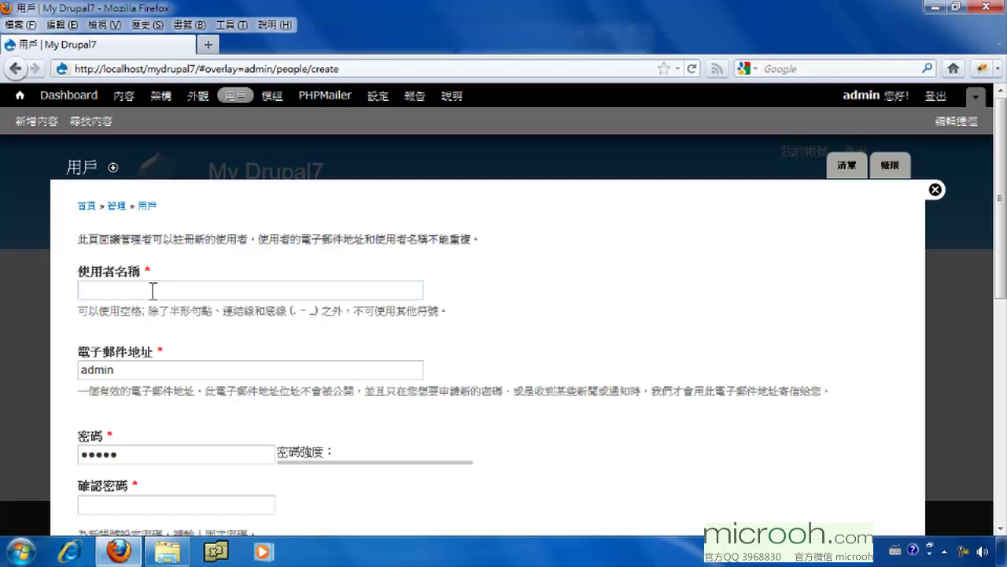
pyautogui.write('ben')
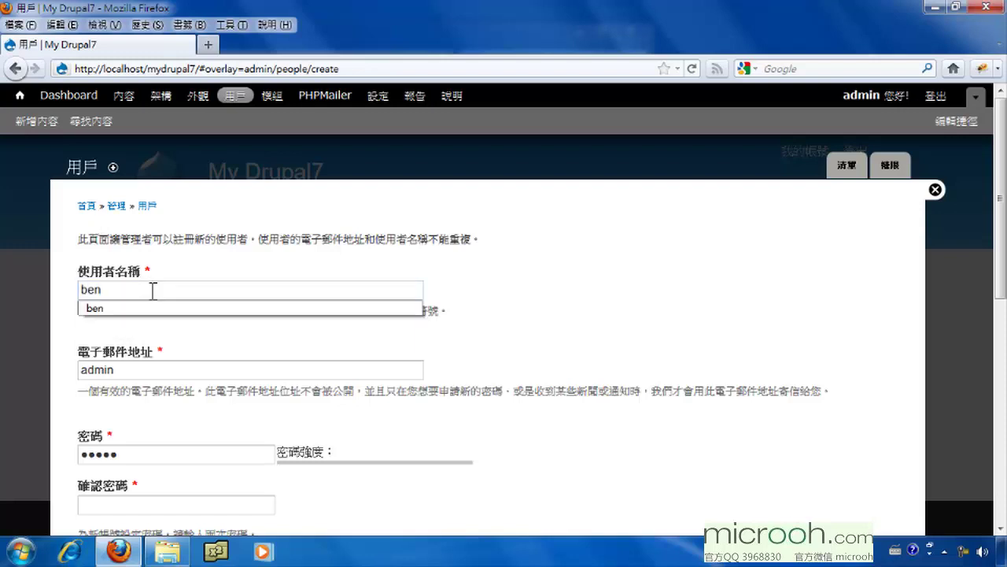
pyautogui.moveTo(146, 376); pyautogui.dragTo(56, 378)
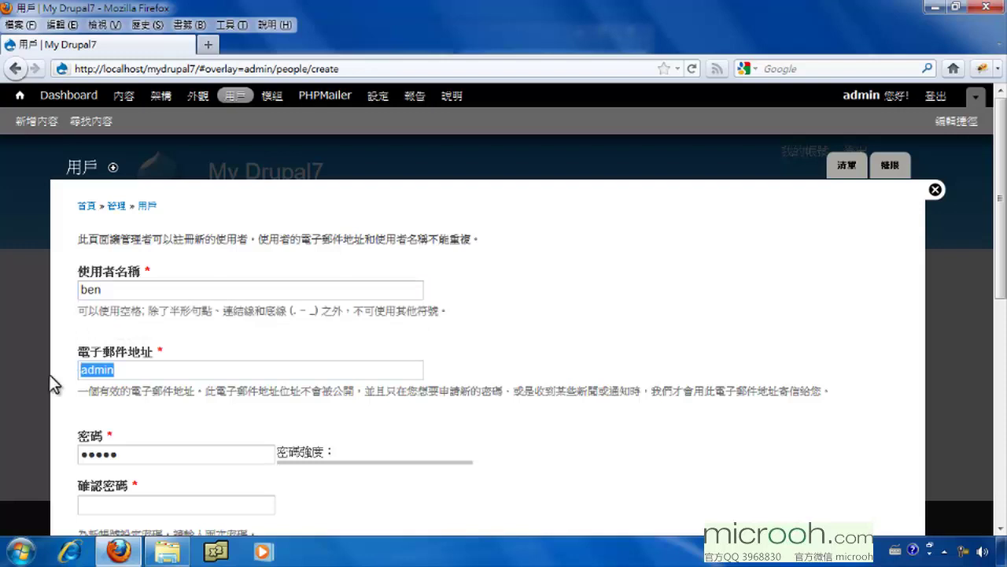
pyautogui.write('ben@example')
pyautogui.press('BackSpace')
pyautogui.press('BackSpace')
pyautogui.press('BackSpace')
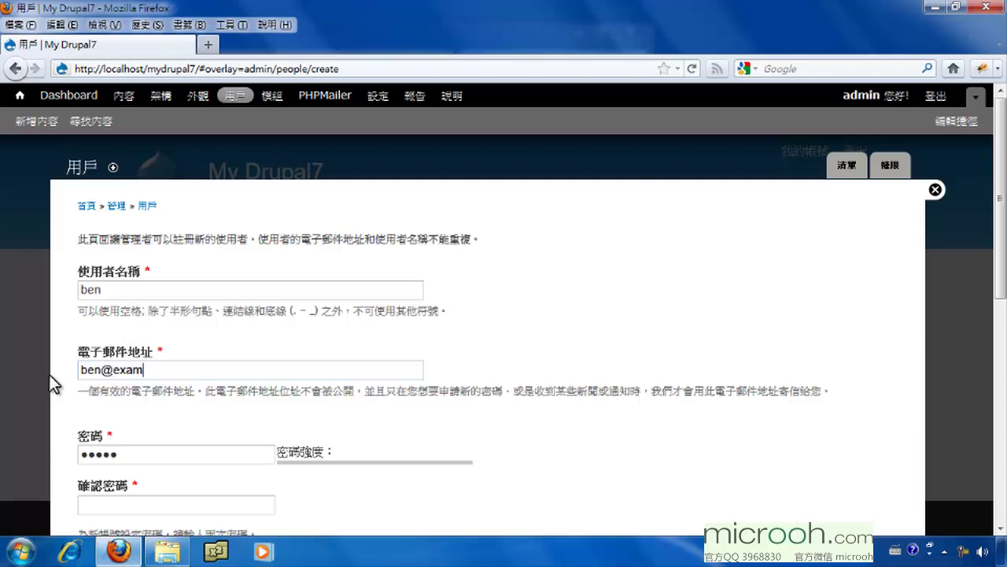
pyautogui.write('ple.com')
# - Replace the prefilled password with a new six-character password and confirm it
pyautogui.moveTo(140, 456); pyautogui.dragTo(46, 446)
pyautogui.press('BackSpace')
pyautogui.write('ben')
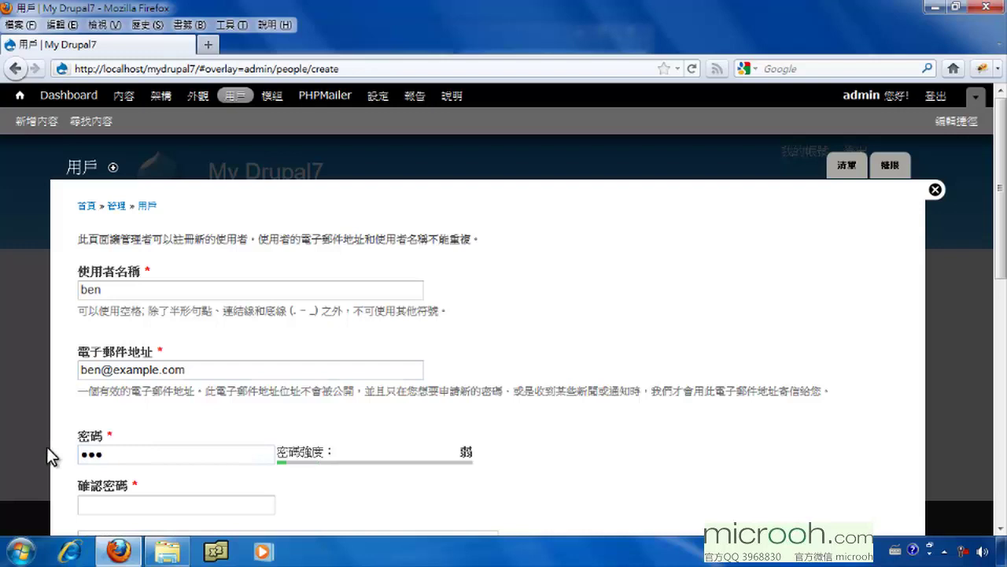
pyautogui.write('123')
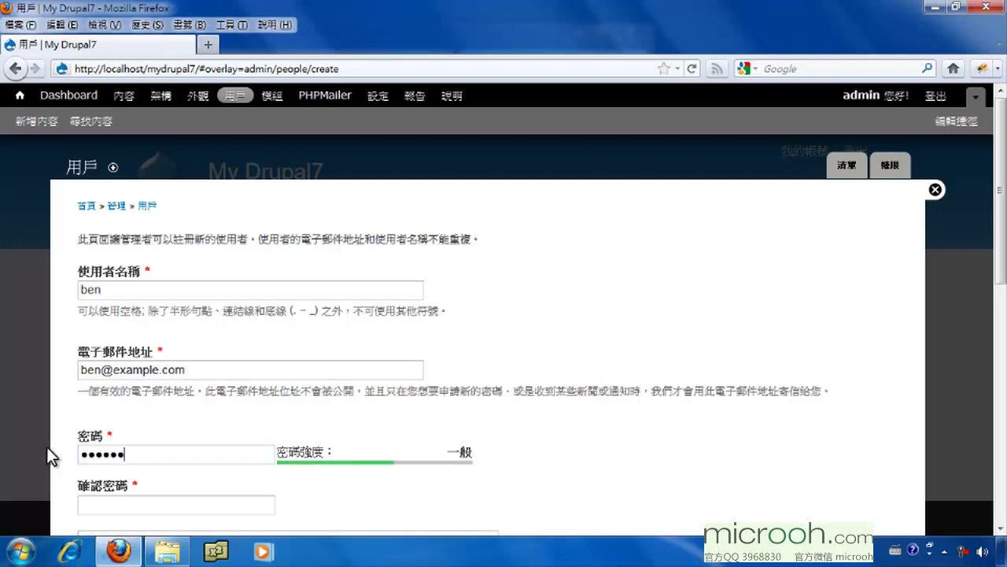
pyautogui.click(102, 505)
pyautogui.write('123123')
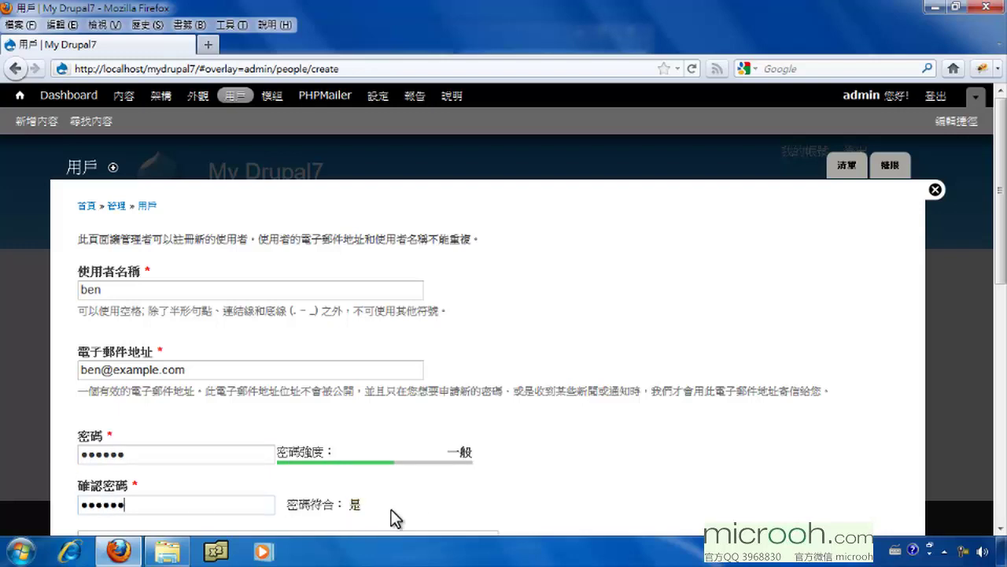
# - Tick 通知使用者有了新帳號 (Notify user of new account) on the add-user form
pyautogui.scroll(-5, 409, 499)
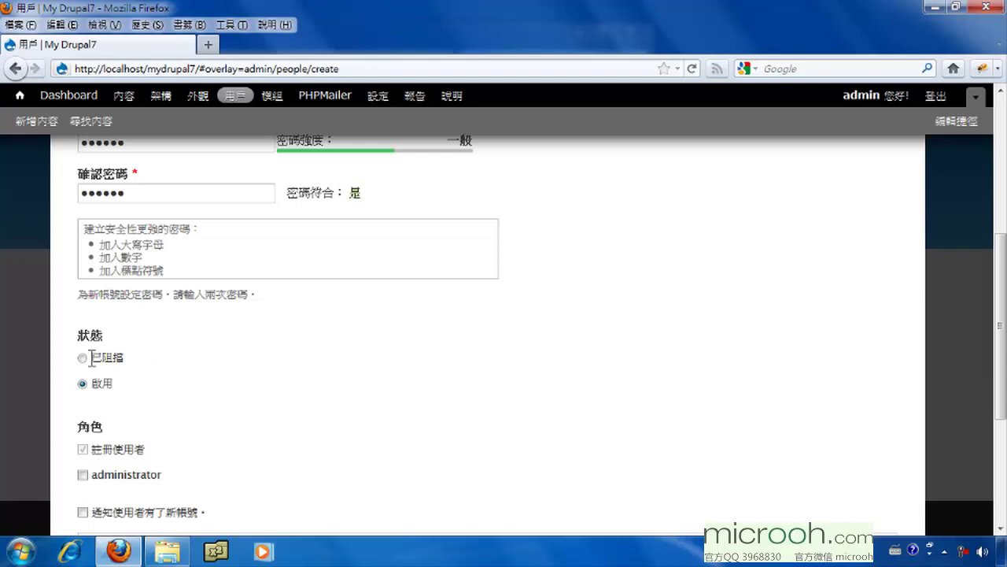
pyautogui.scroll(-3, 236, 396)
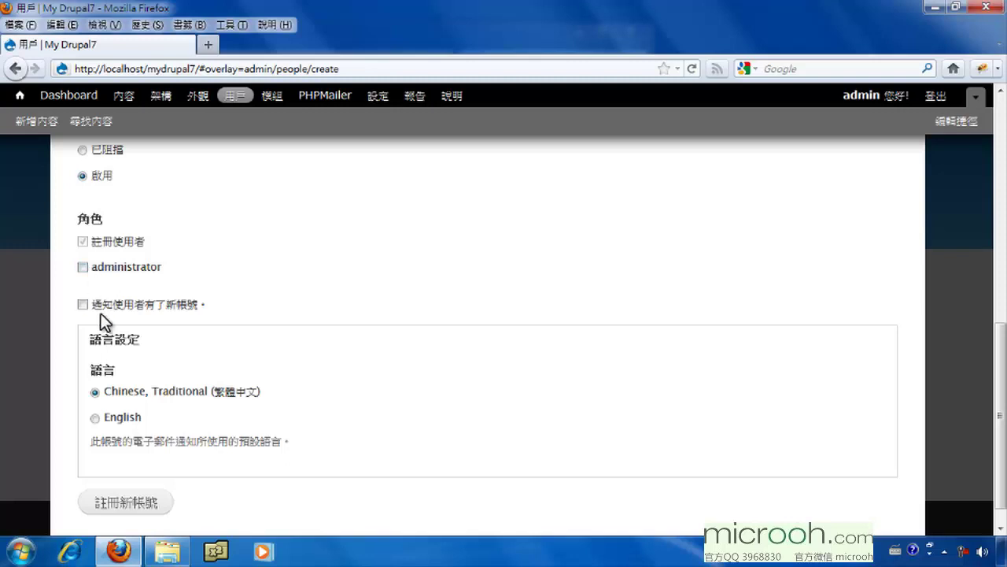
pyautogui.click(82, 304)
pyautogui.moveTo(996, 416); pyautogui.dragTo(995, 273)
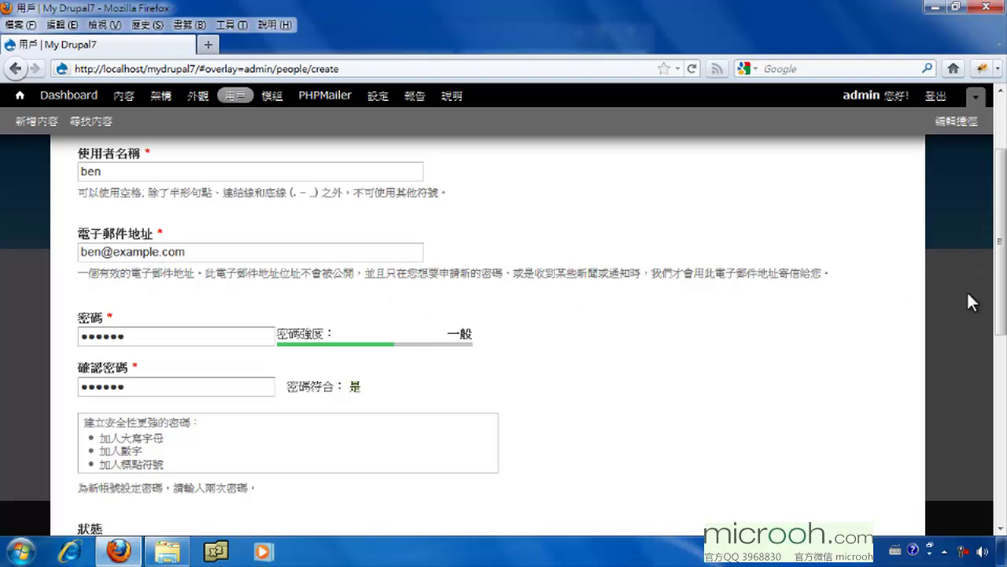
pyautogui.moveTo(996, 310); pyautogui.dragTo(1004, 480)
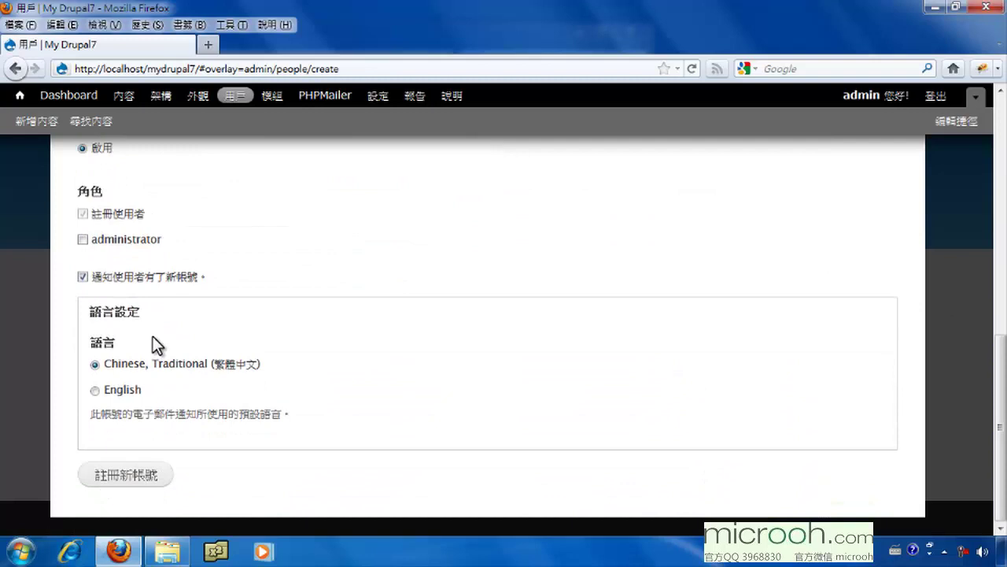